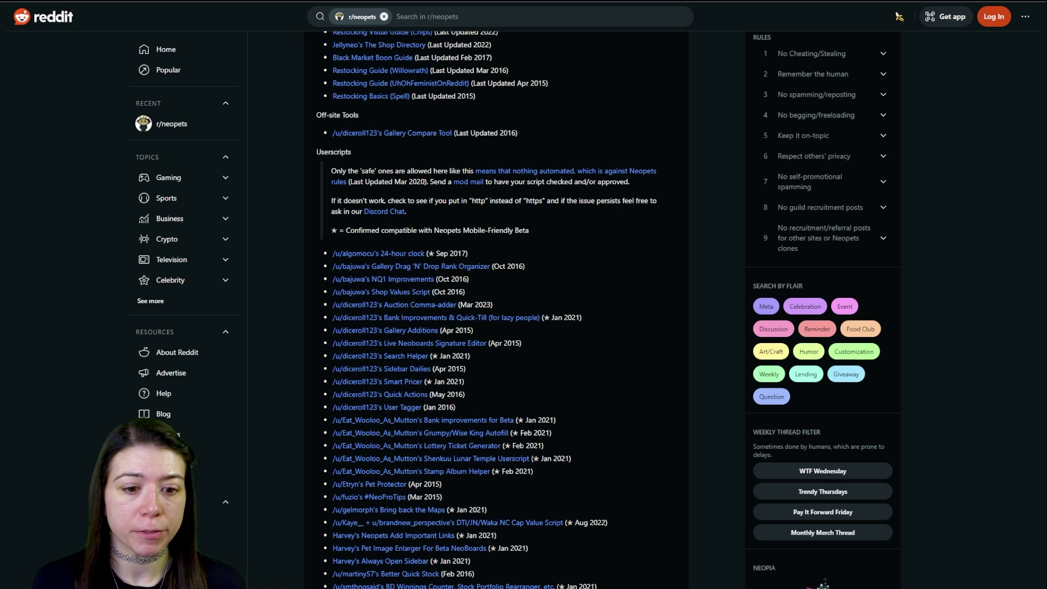
Step: Scroll the r/neopets guides wiki to find the Userscripts section
scroll(496, 305, up, 10)
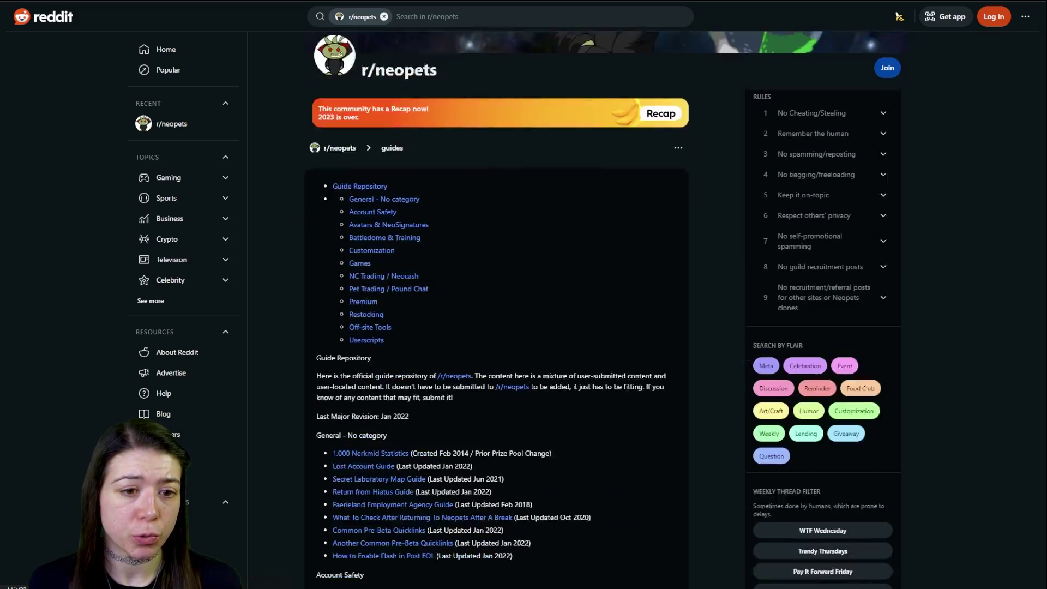
scroll(496, 306, up, 2)
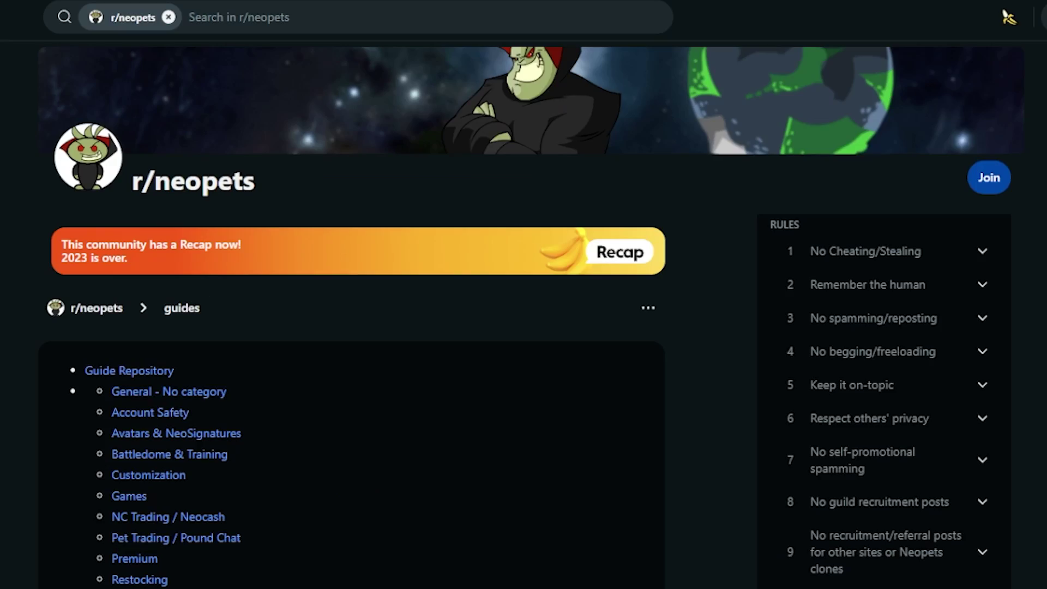
scroll(349, 327, down, 15)
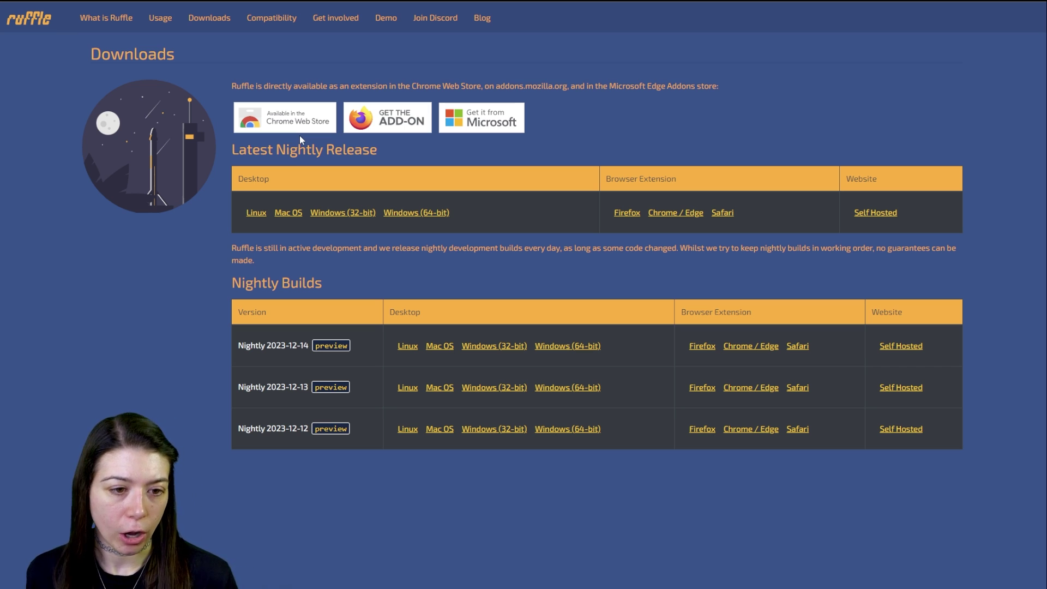
Step: Add Ruffle - Flash Emulator from its Chrome Web Store page, confirm, and open its settings popup
click(302, 117)
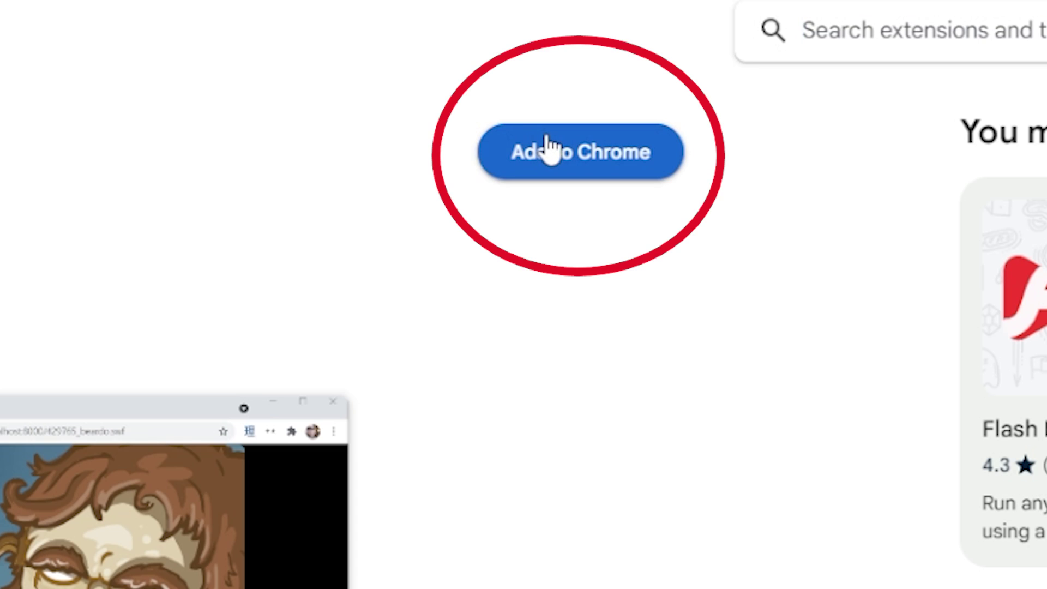
click(668, 60)
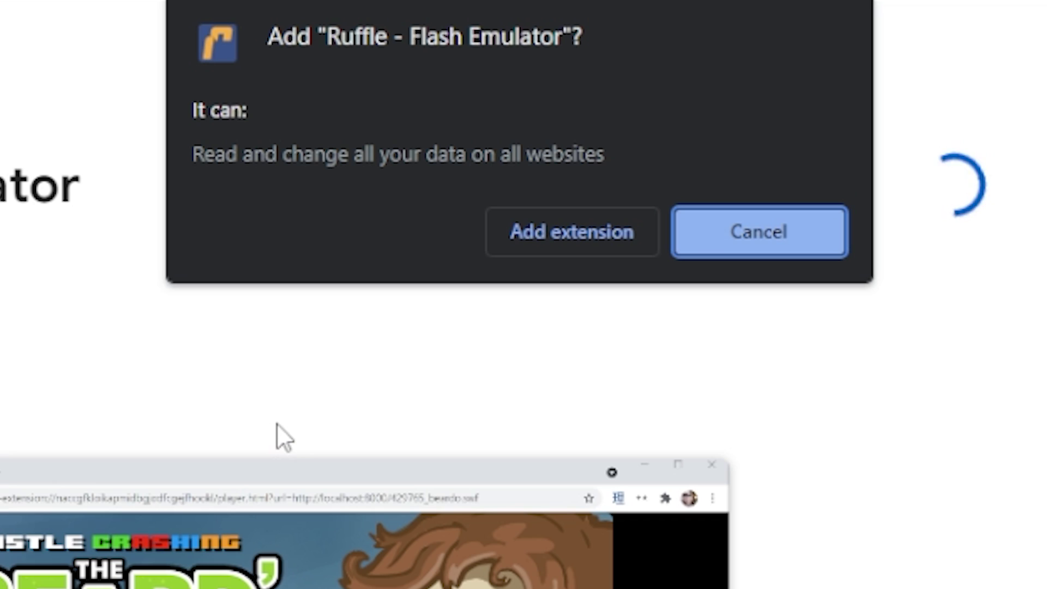
click(556, 254)
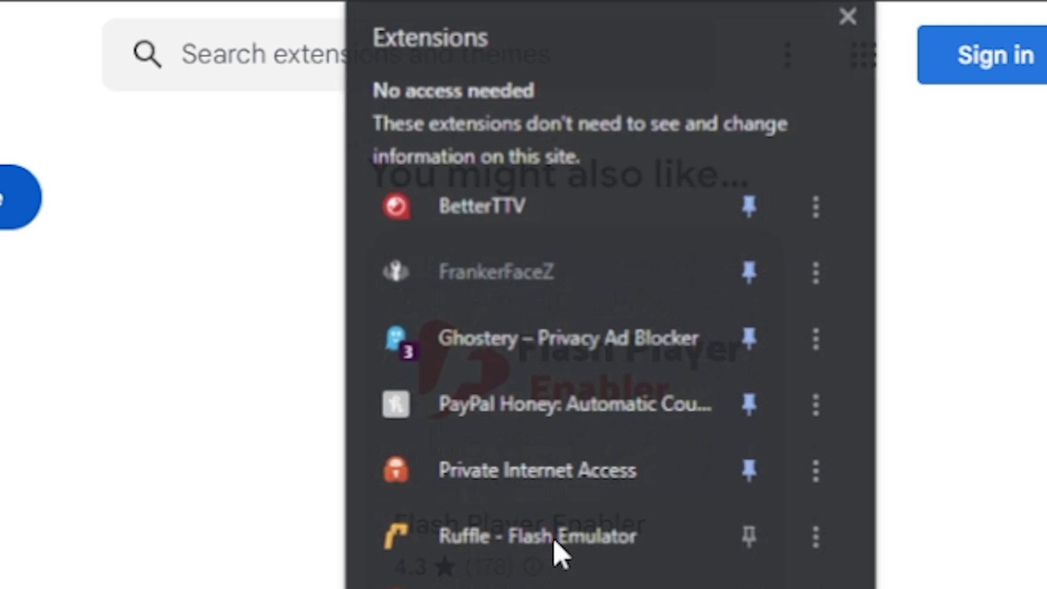
click(537, 536)
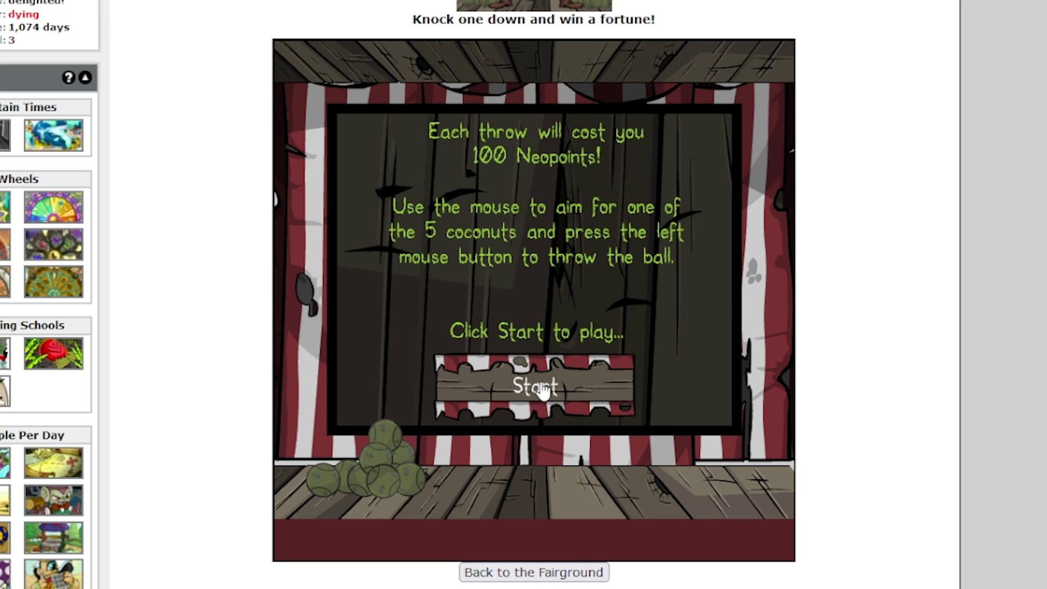
Step: Start the coconut game, throw a ball at the middle coconut, and play again
click(539, 381)
click(539, 382)
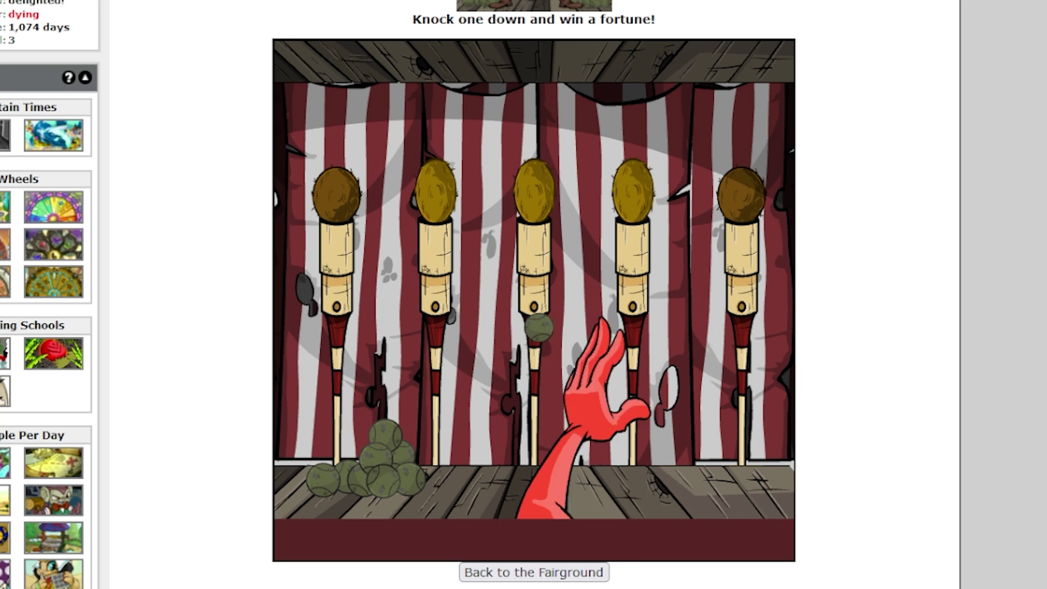
click(542, 382)
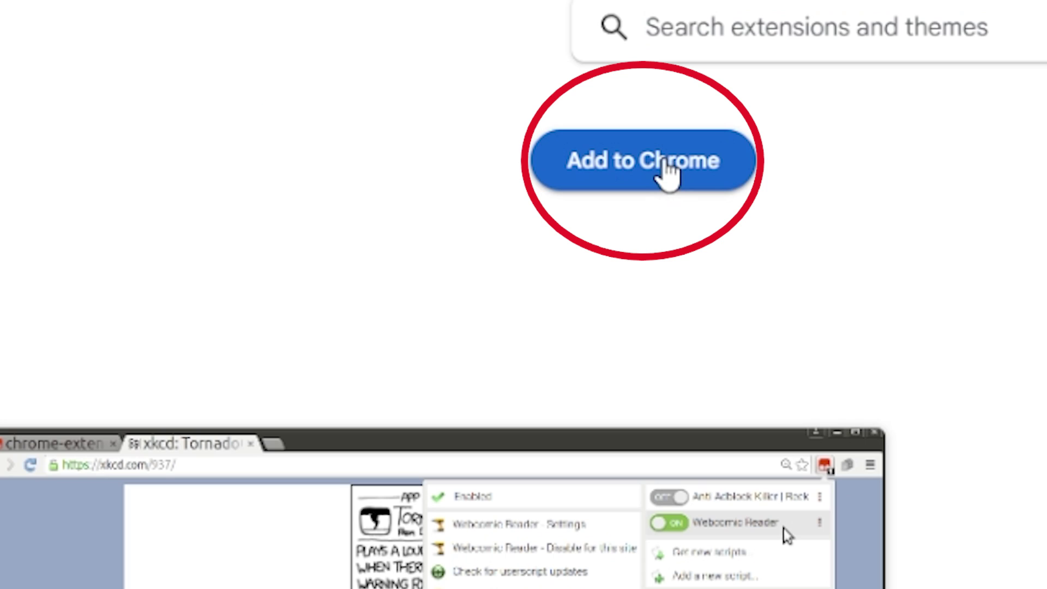
Step: Add Tampermonkey to Chrome from its store page and confirm the extension
click(923, 66)
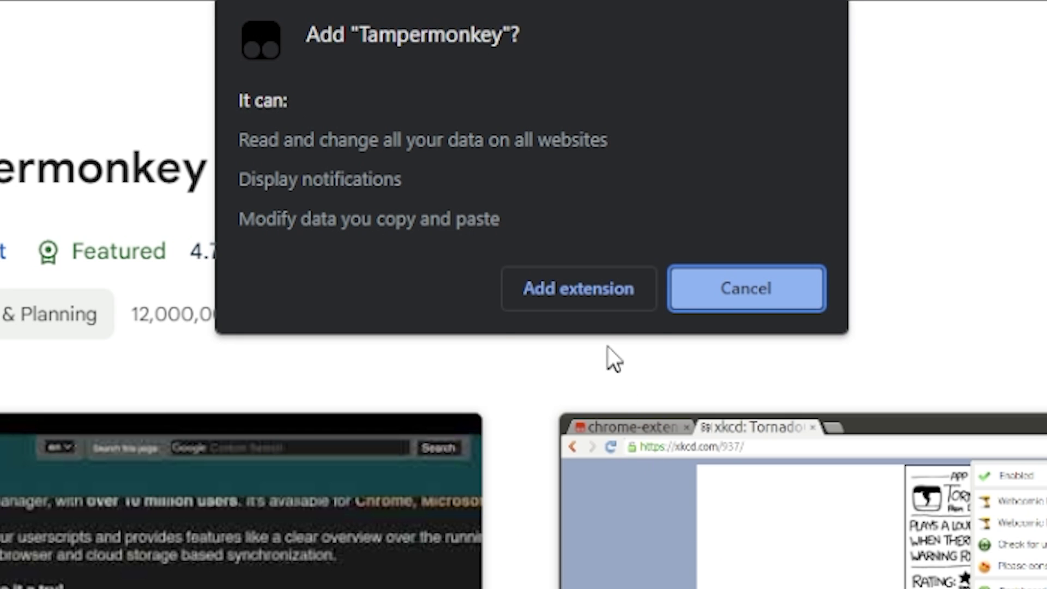
click(580, 298)
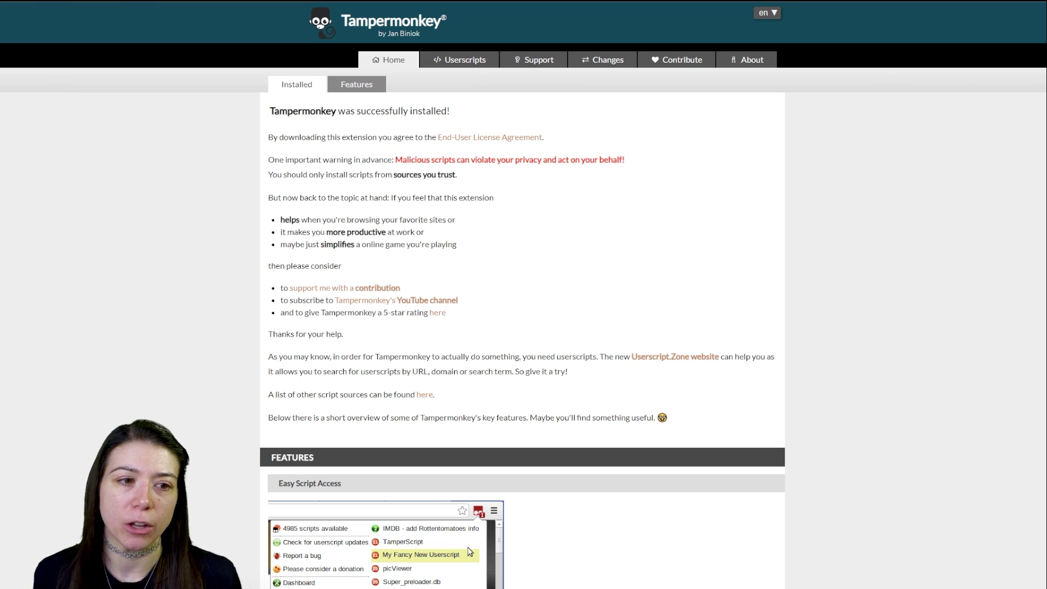
Step: Install the Grumpy Wise King autofill script via the Reddit post's Greasy Fork link
key(ctrl+Tab)
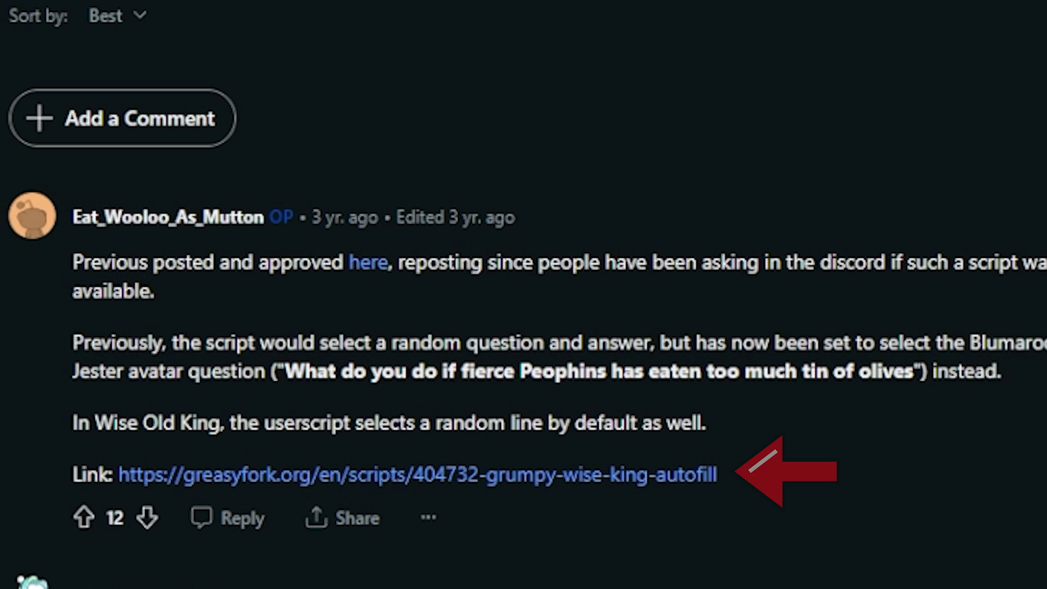
click(455, 476)
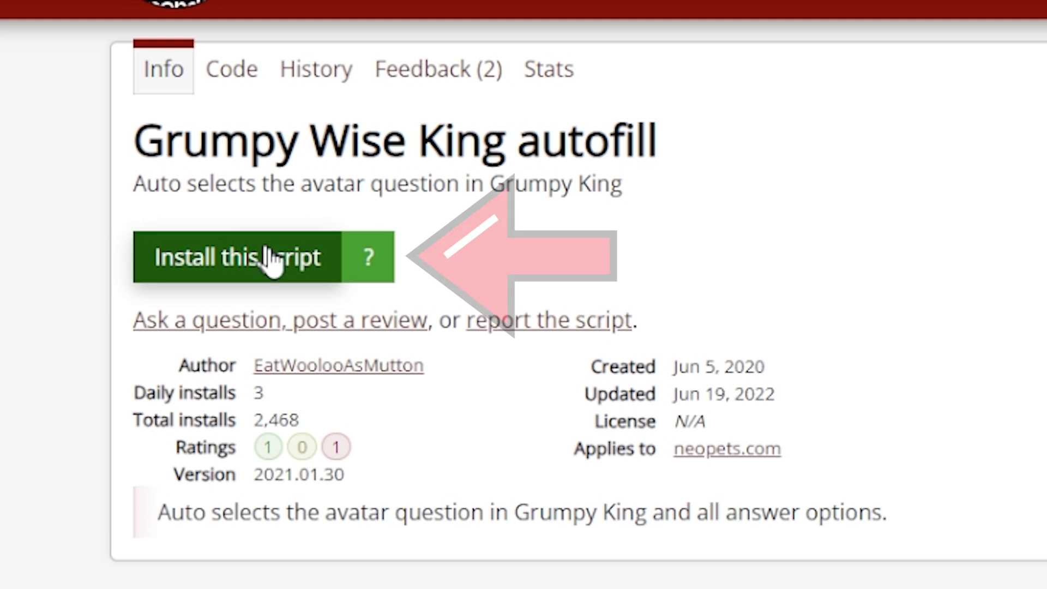
click(276, 261)
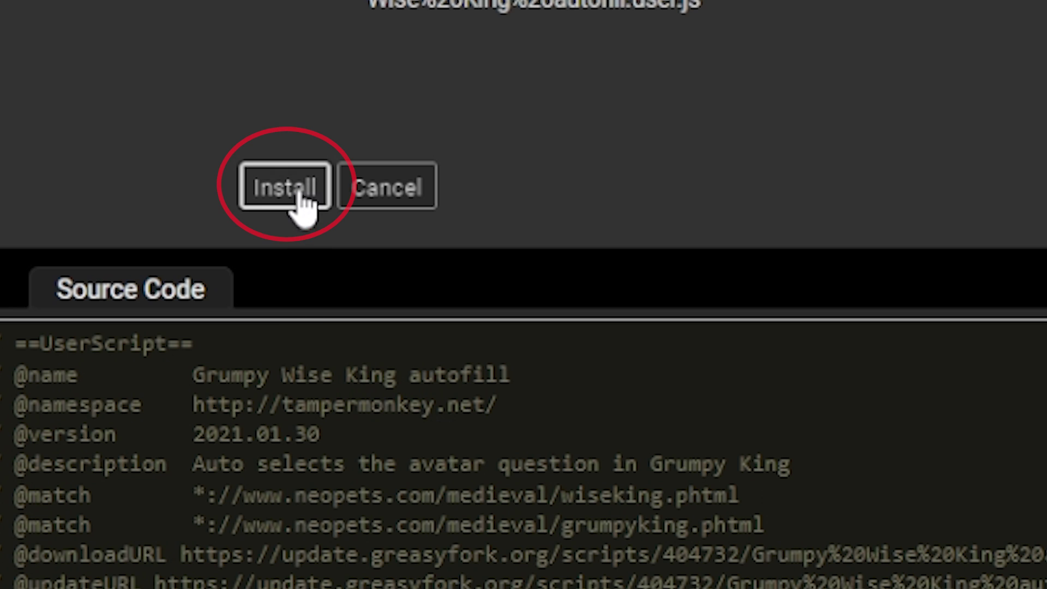
click(94, 167)
Step: Open the Tampermonkey dashboard of installed scripts from the Extensions menu
click(998, 0)
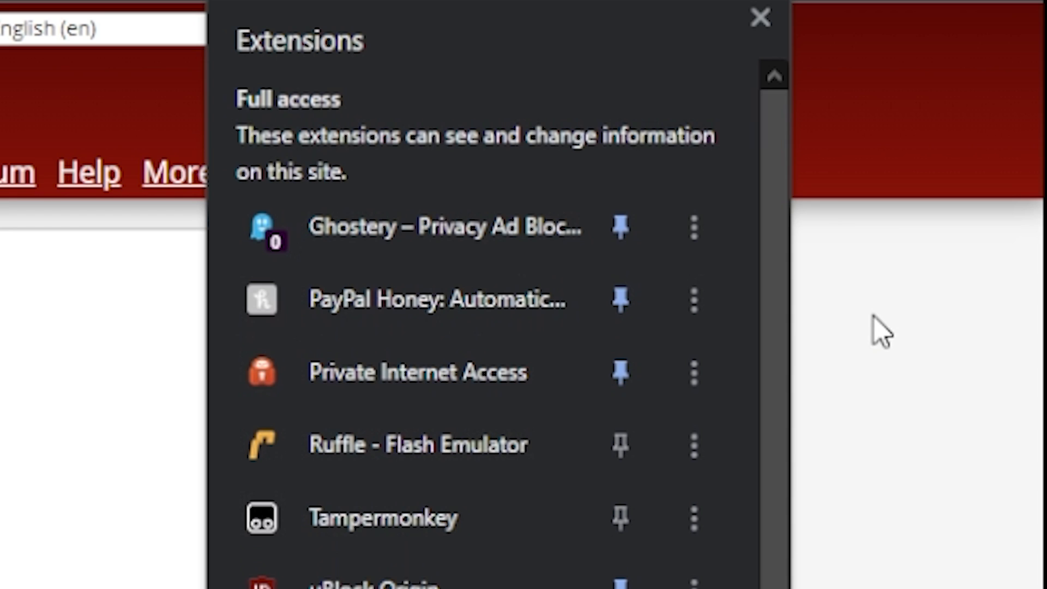
click(879, 152)
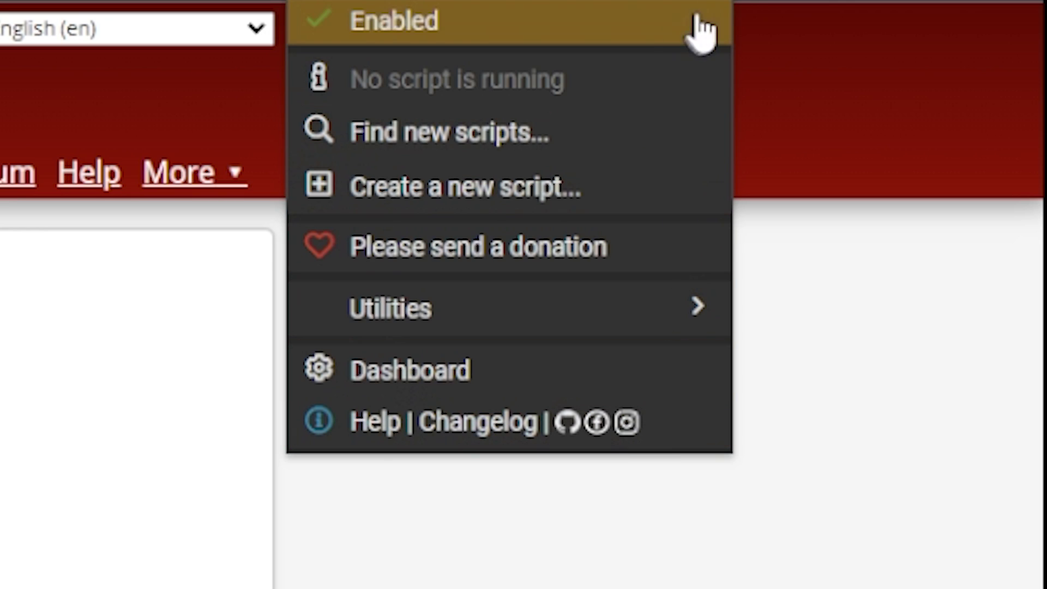
click(409, 376)
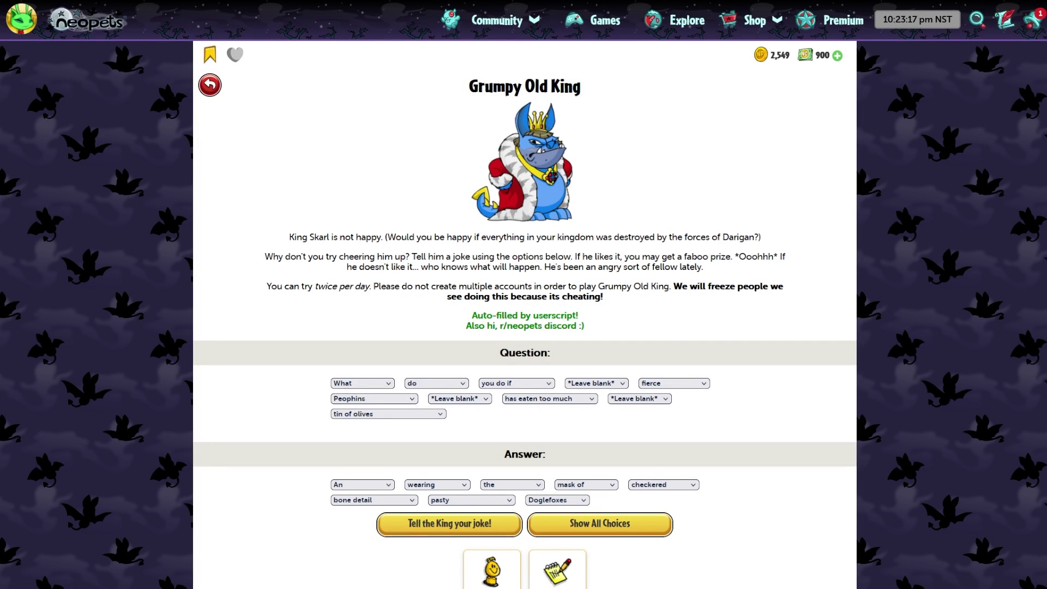
Step: Tell the Grumpy Old King the auto-filled joke, reload the form, and tell another
click(400, 536)
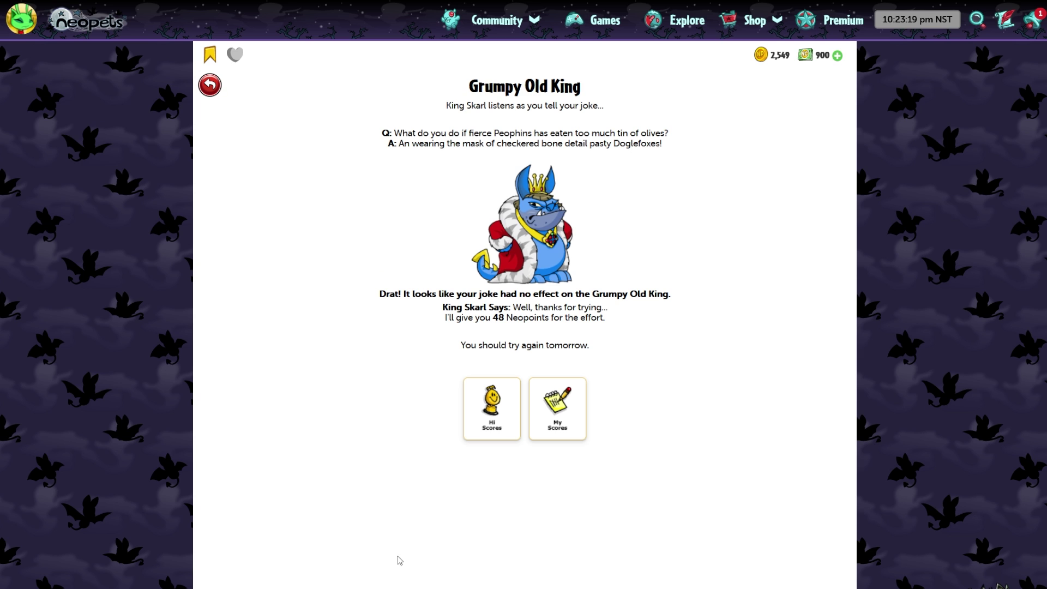
key(alt+Left)
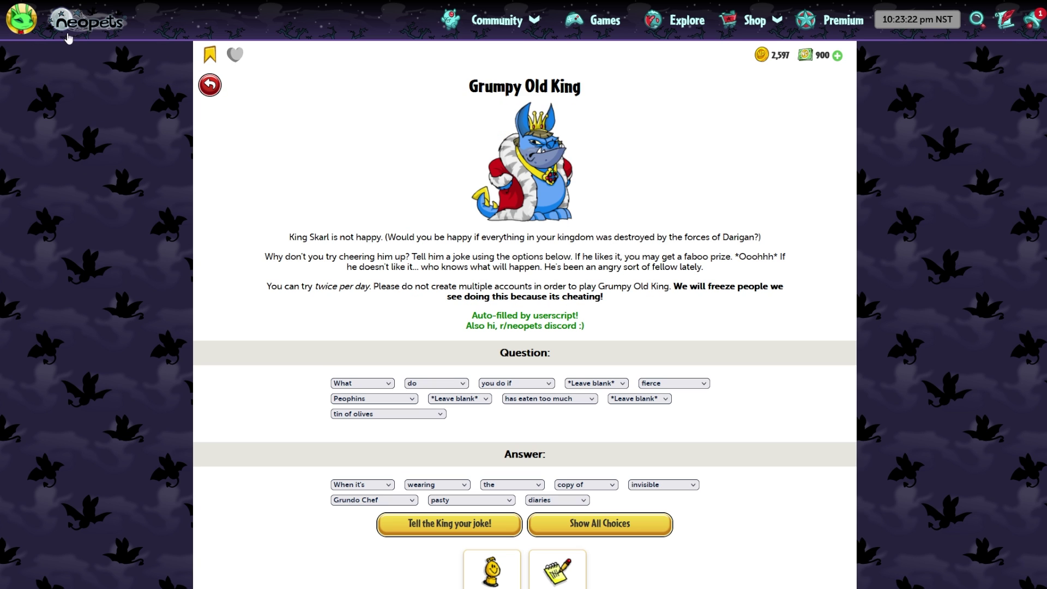
click(441, 532)
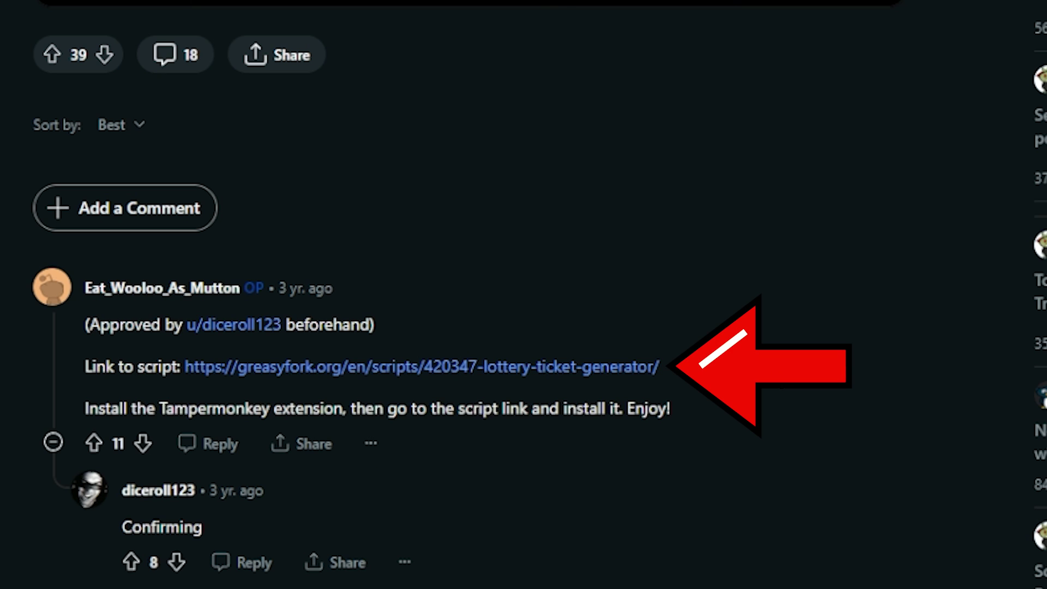
Step: Install the Lottery Ticket Generator from Greasy Fork and open the Tampermonkey dashboard
click(310, 366)
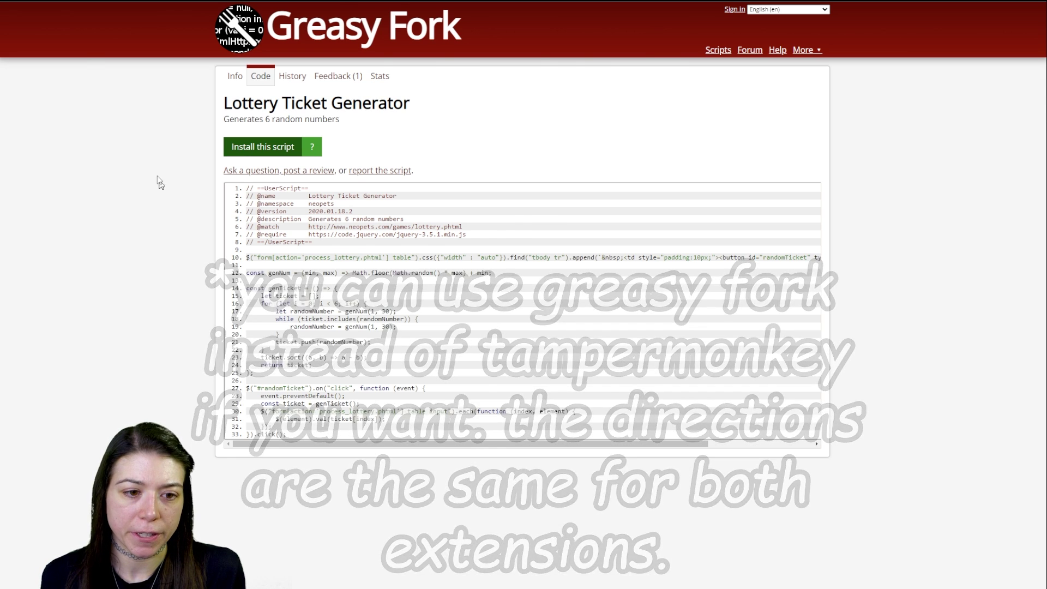
click(242, 349)
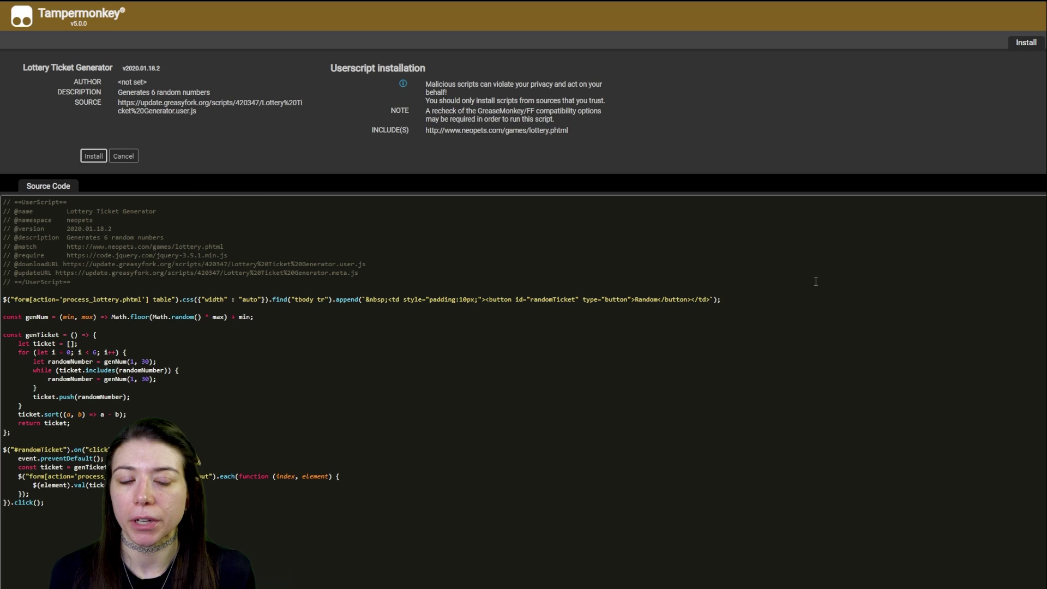
click(87, 158)
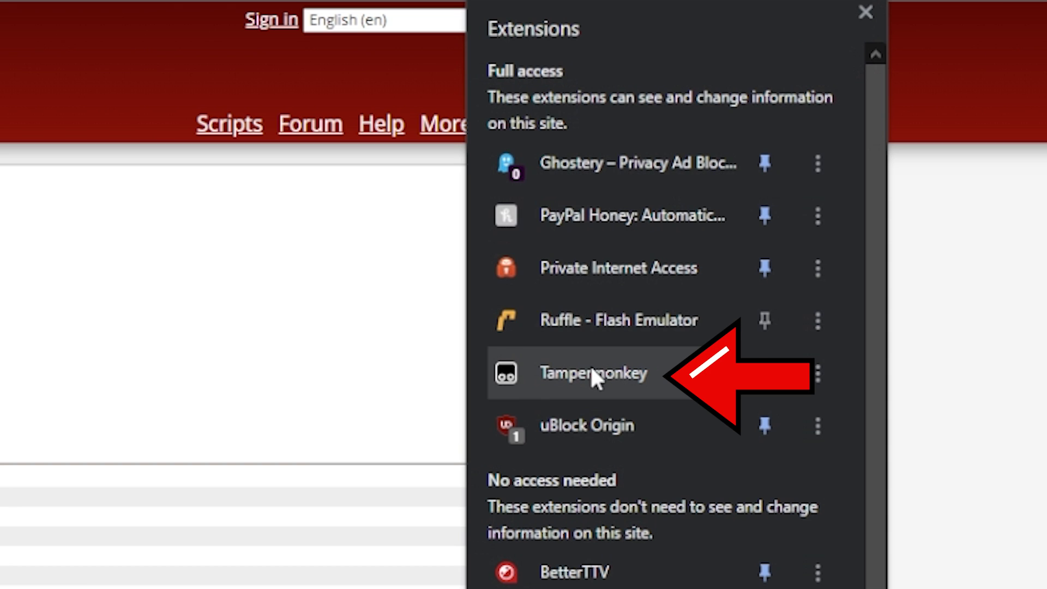
click(592, 369)
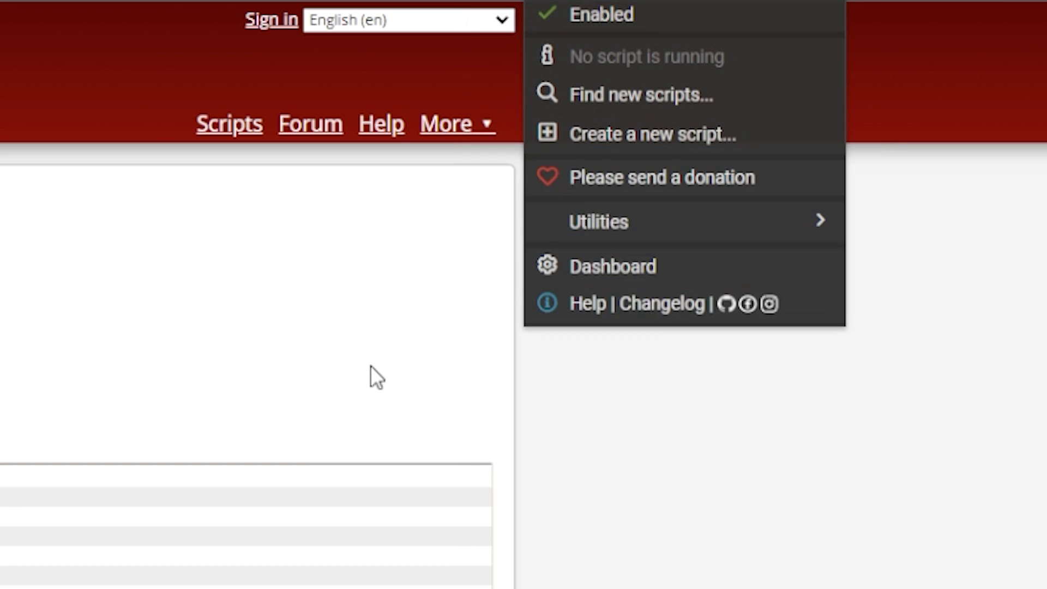
click(631, 272)
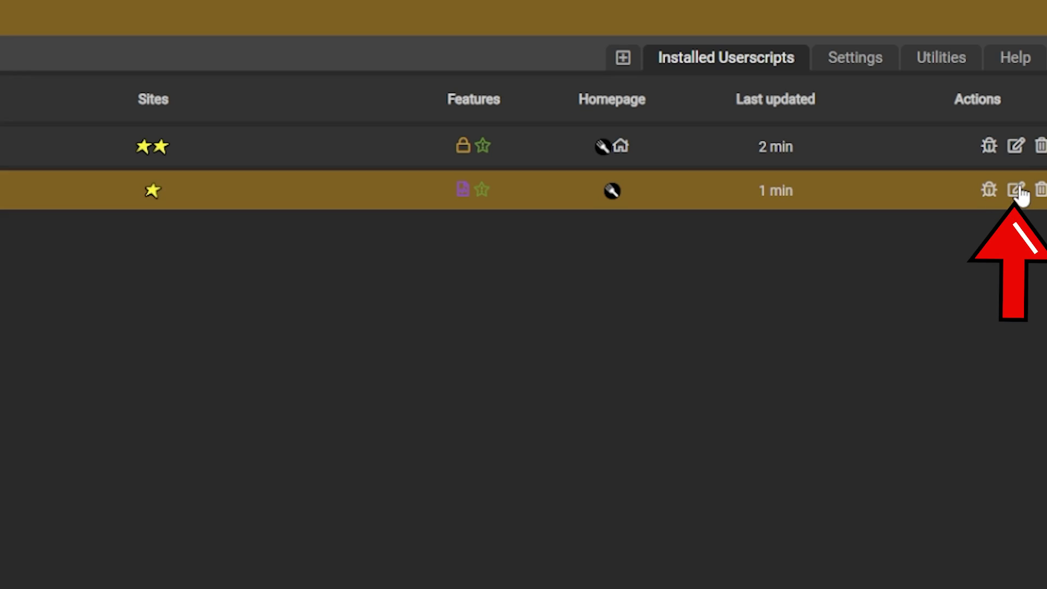
click(1018, 191)
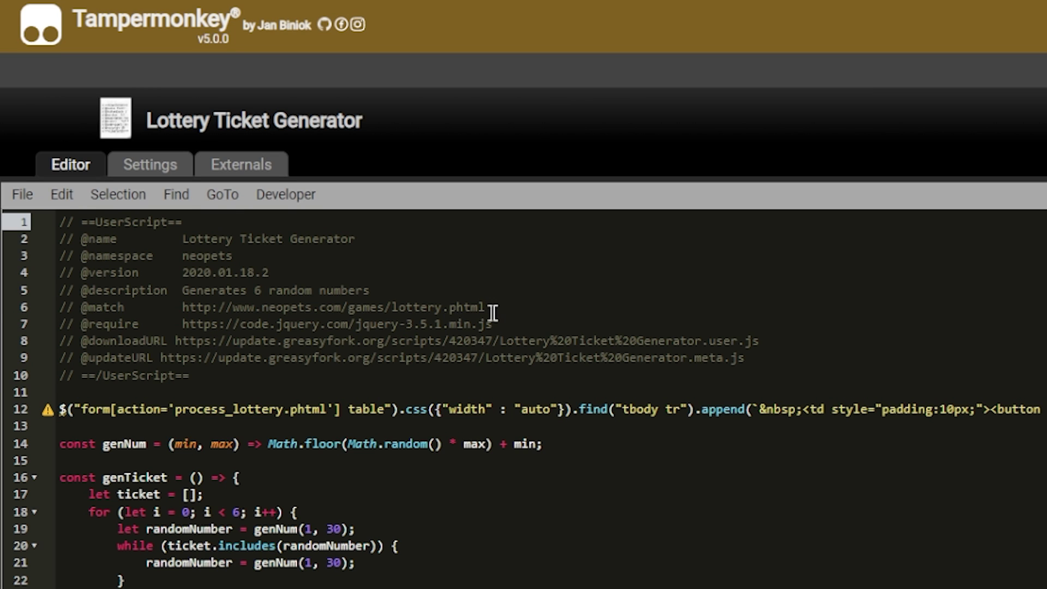
drag(491, 310, 175, 308)
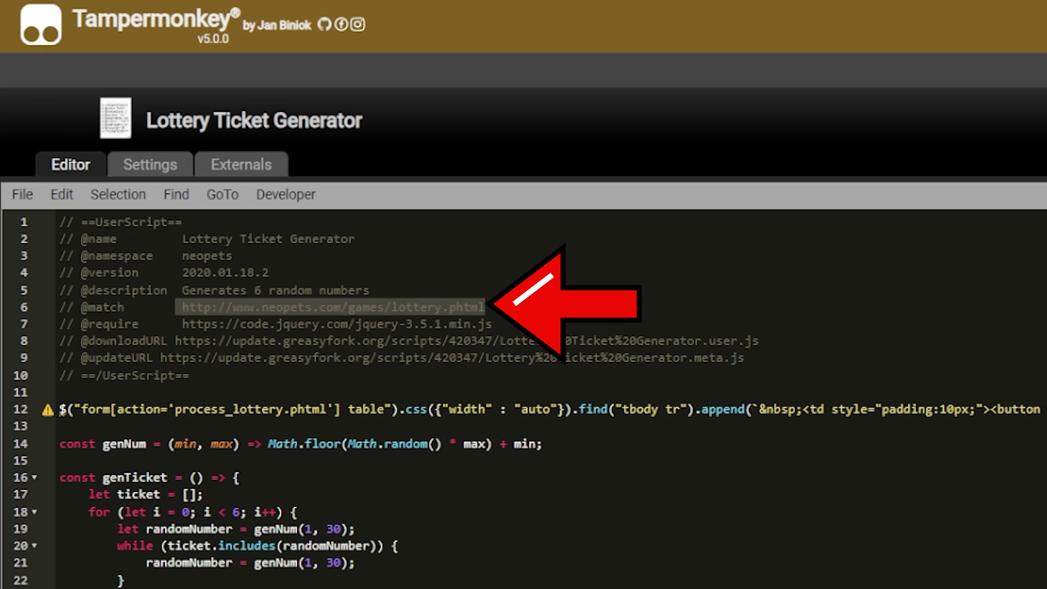
double_click(196, 307)
text(https)
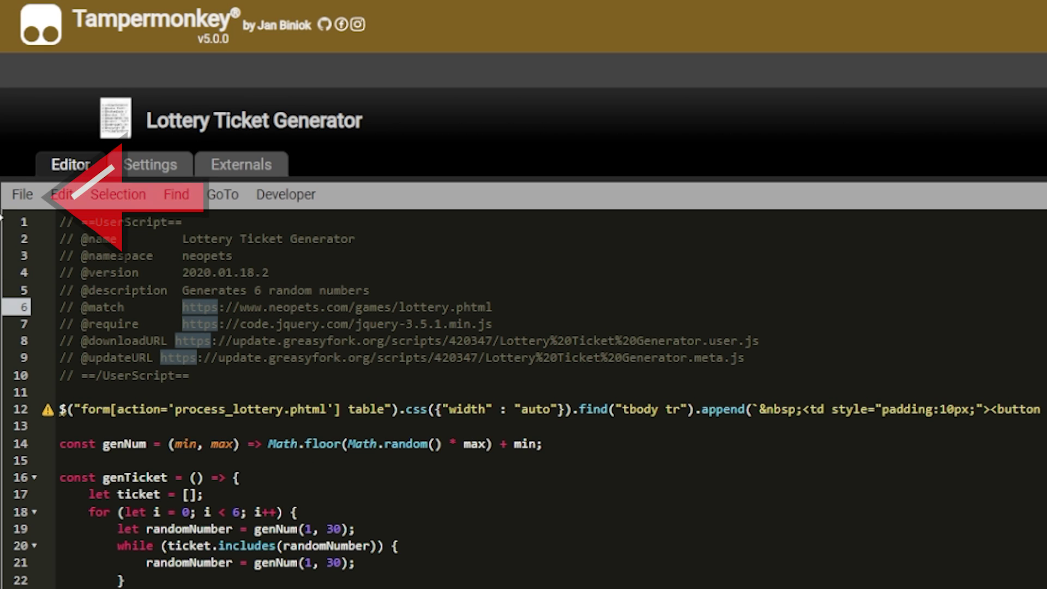
click(22, 195)
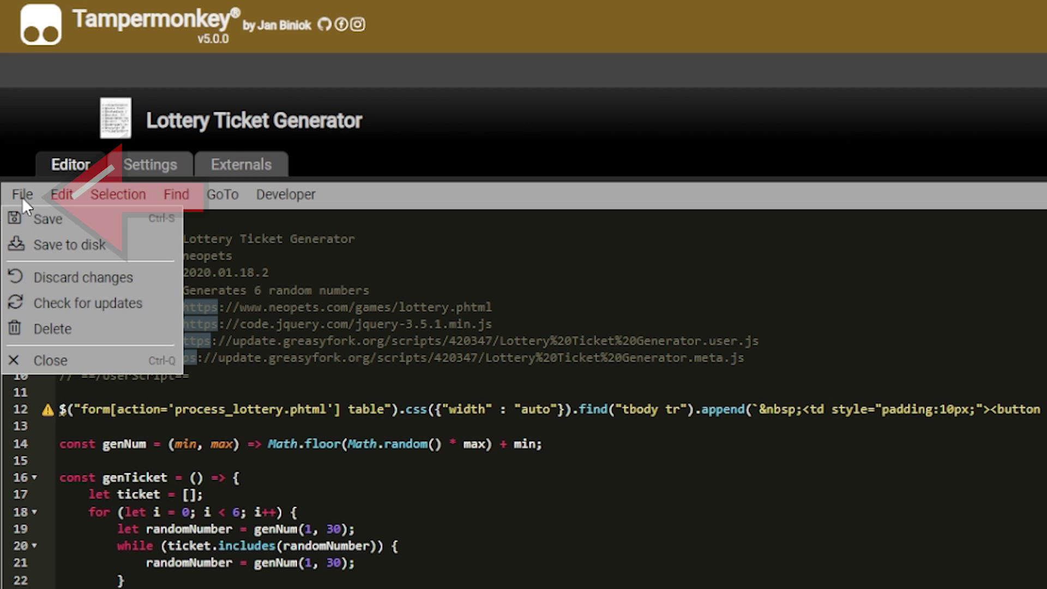
click(45, 223)
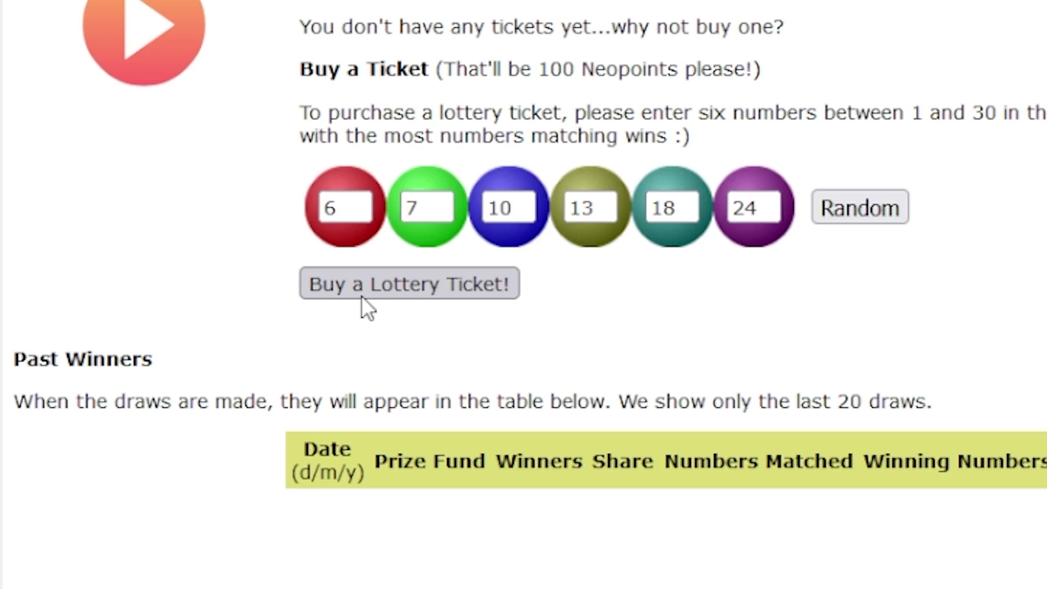
Step: Buy lottery tickets repeatedly using the script's randomly generated numbers
click(361, 296)
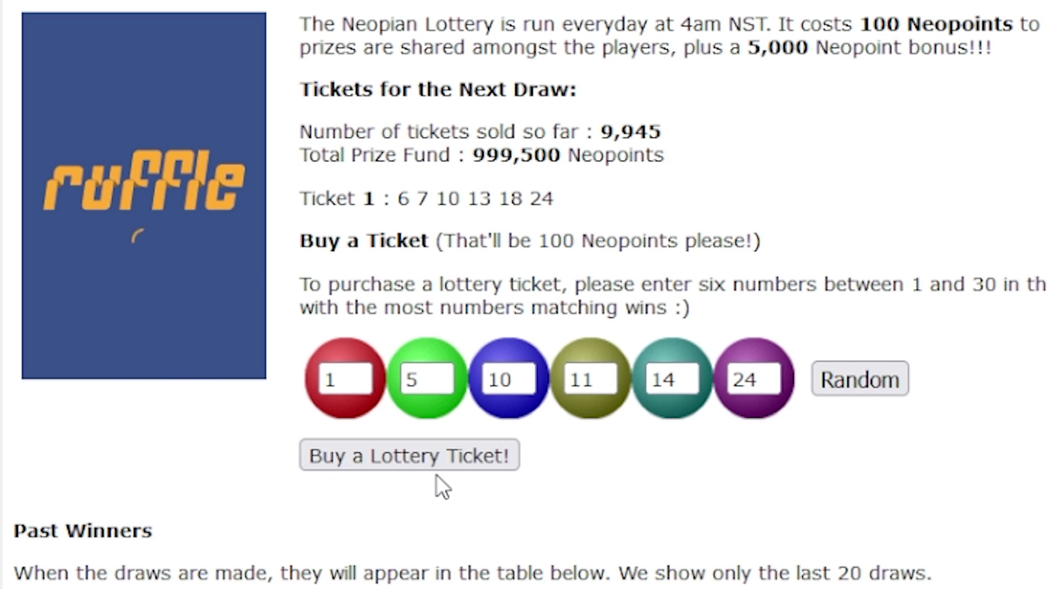
click(431, 460)
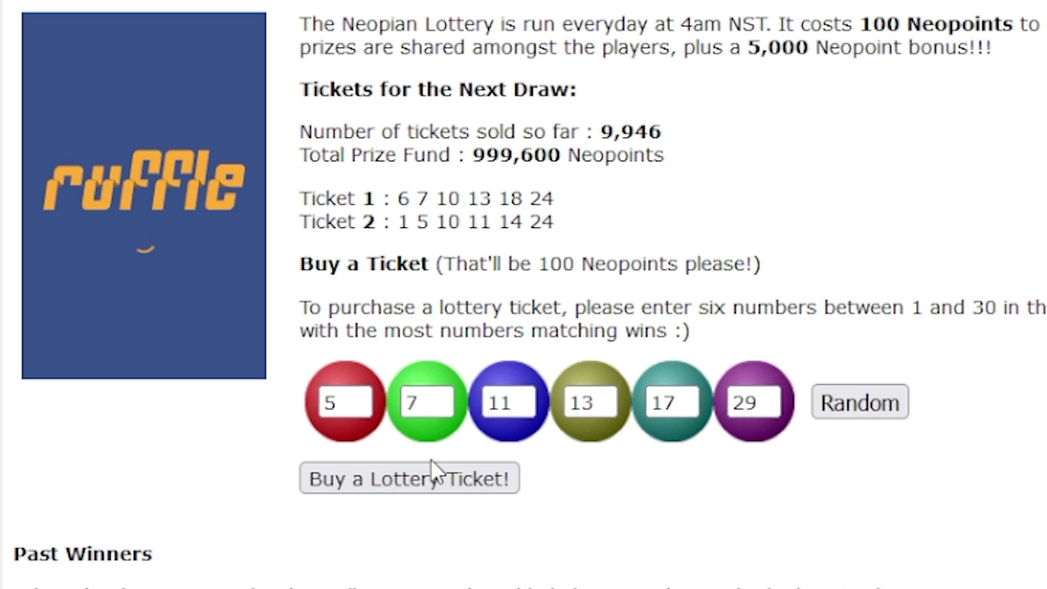
click(456, 486)
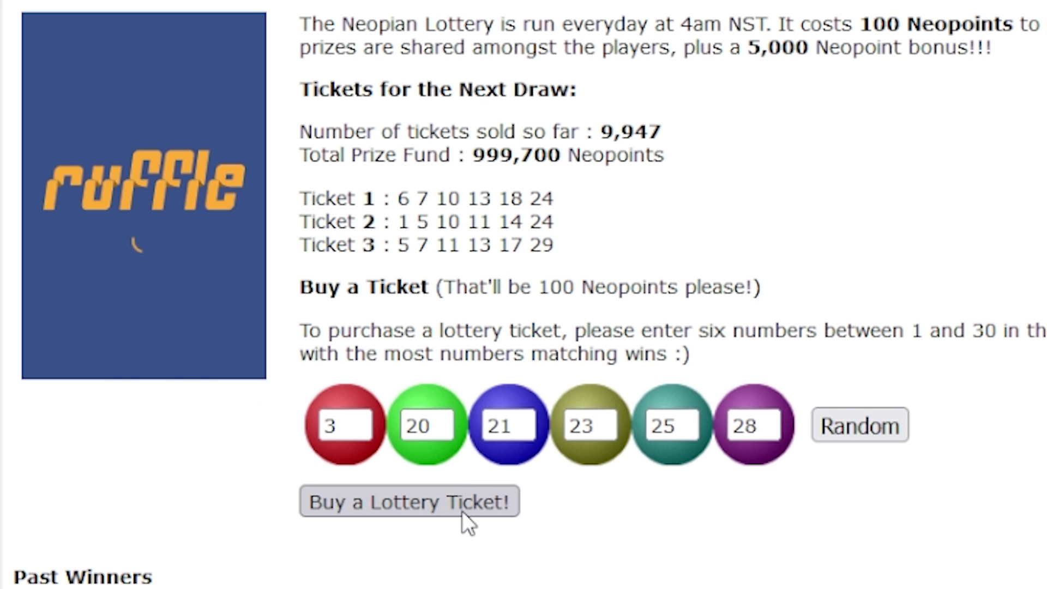
click(462, 511)
click(474, 518)
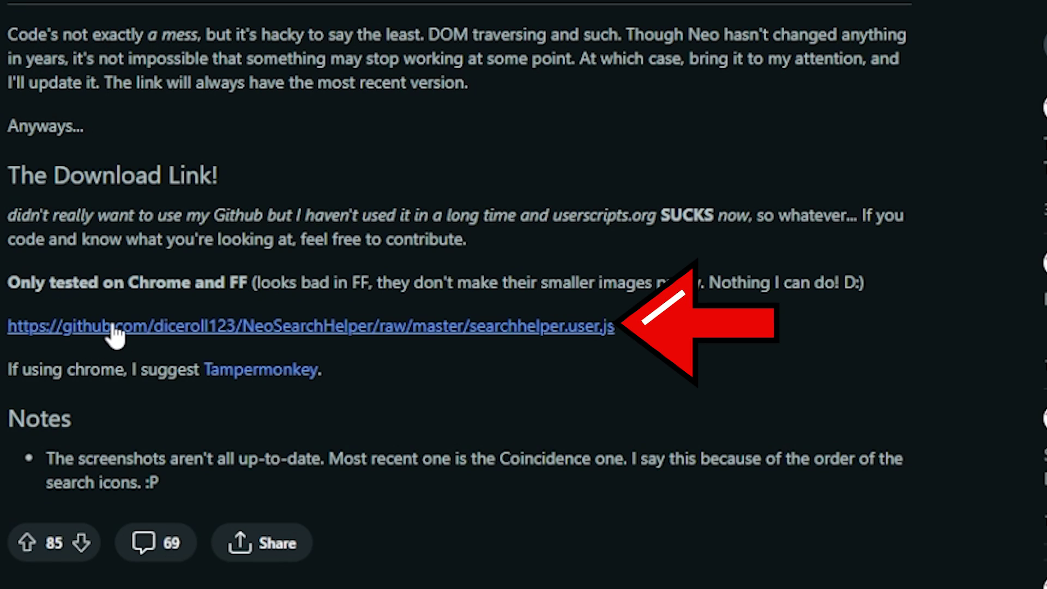
Step: Install searchhelper.user.js from the GitHub link and open the Tampermonkey dashboard
click(115, 327)
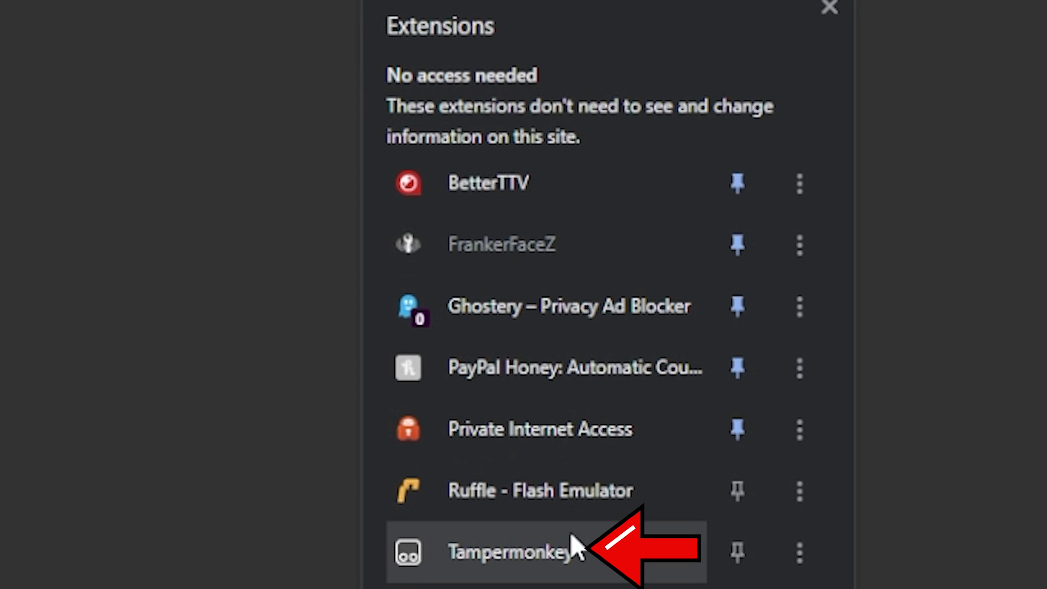
click(570, 532)
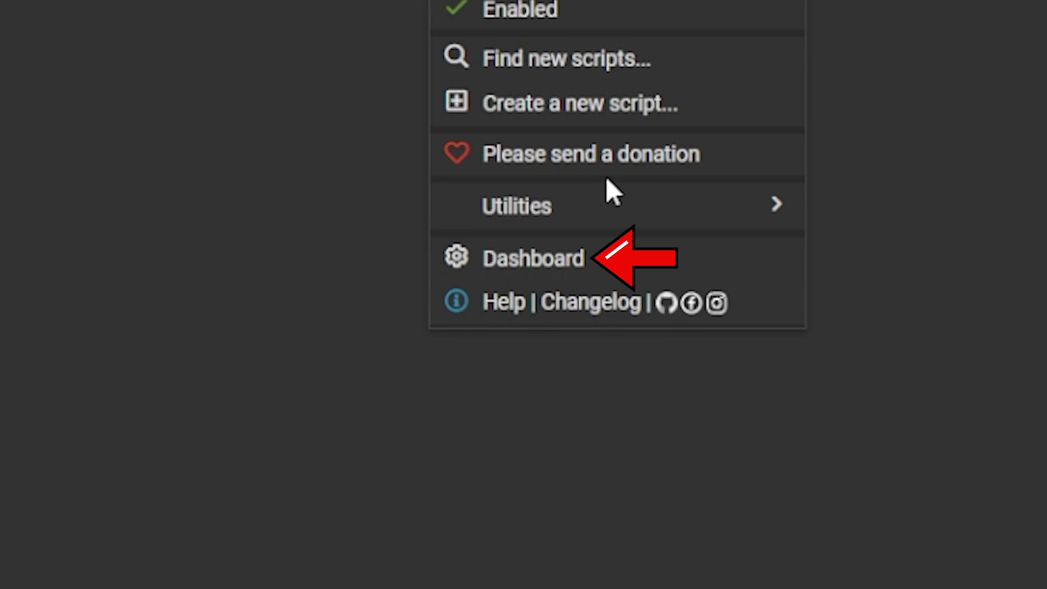
click(545, 259)
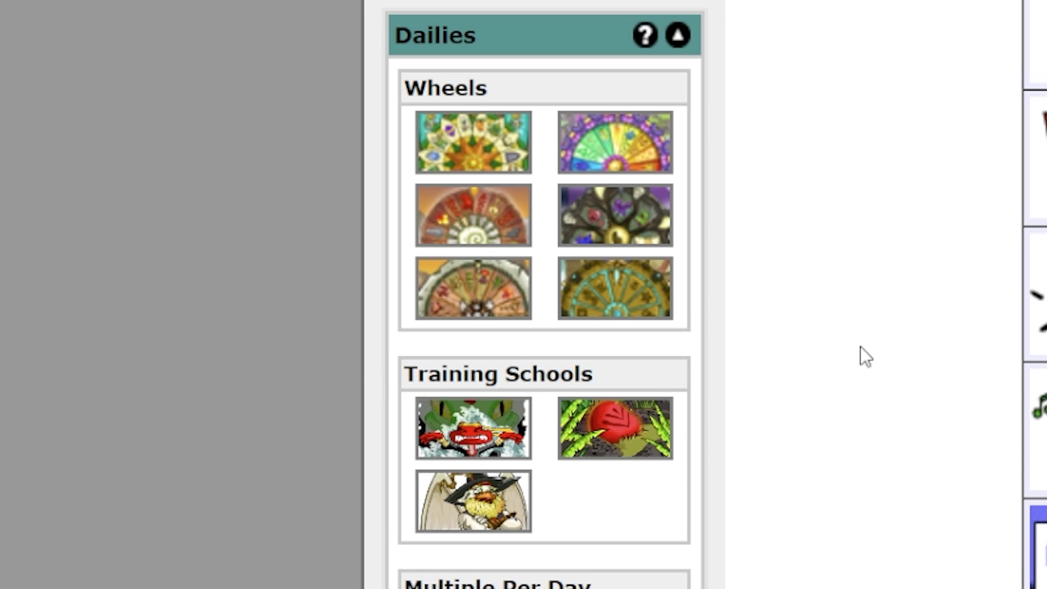
scroll(861, 348, down, 2)
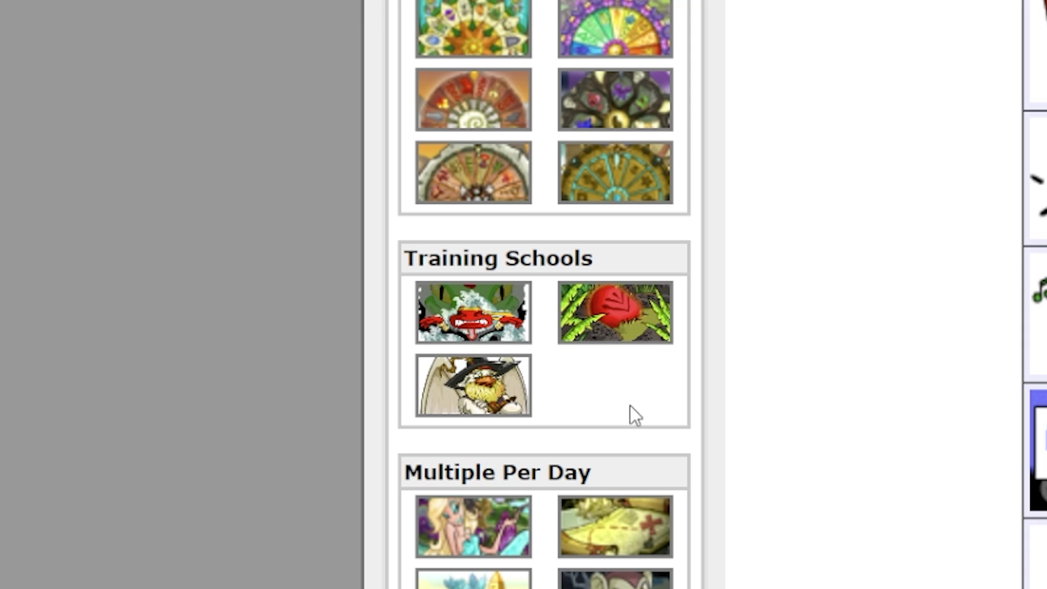
scroll(630, 404, down, 8)
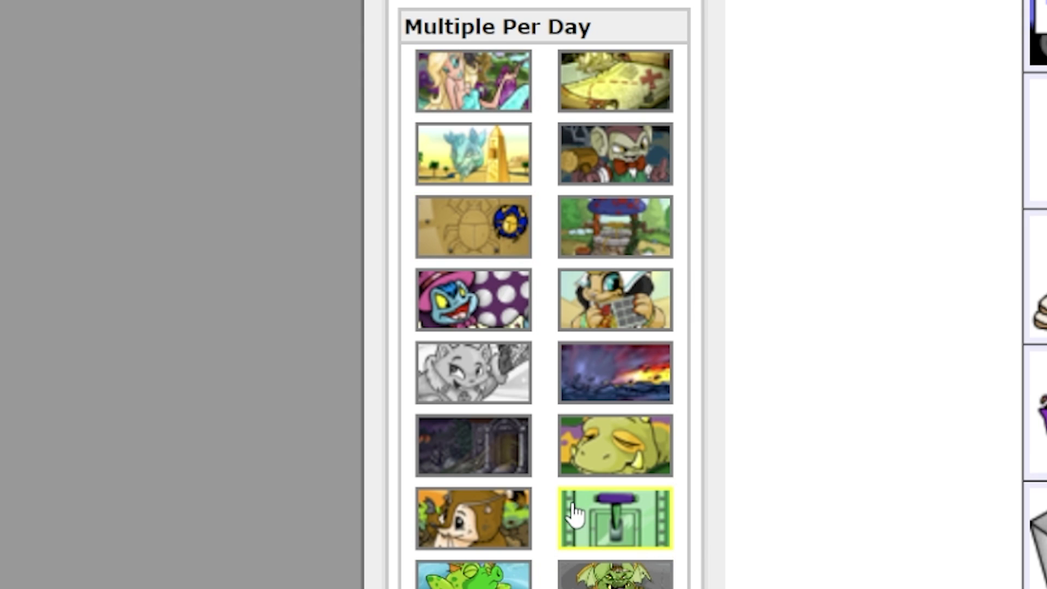
scroll(888, 431, down, 10)
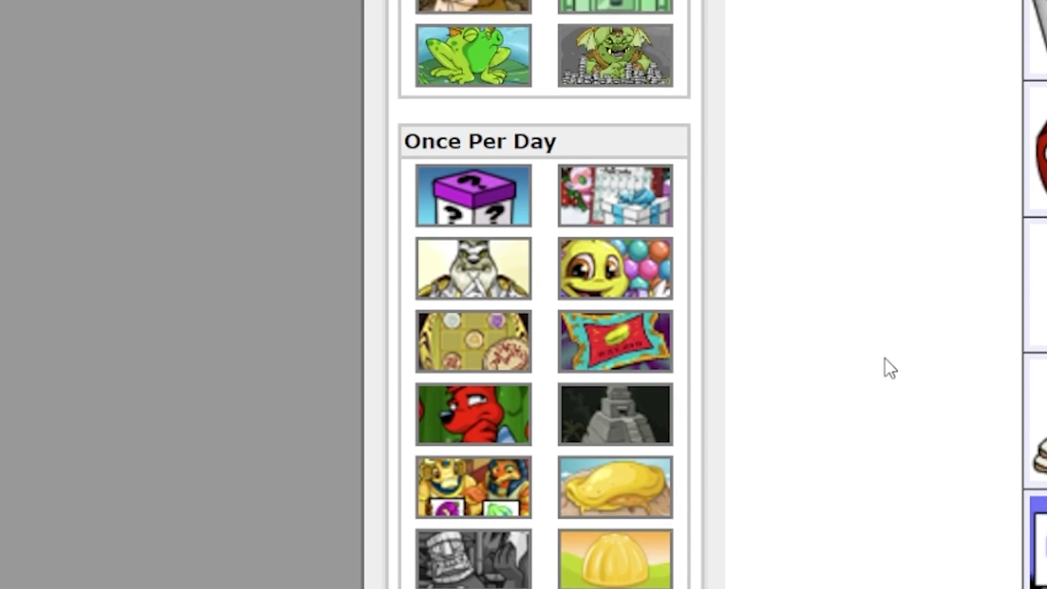
scroll(885, 358, down, 7)
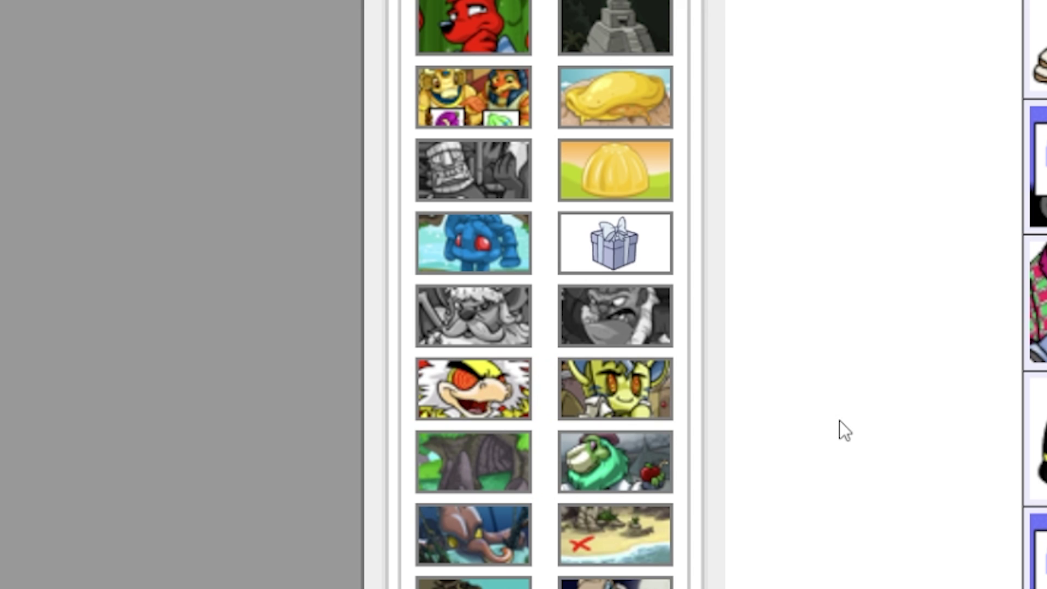
scroll(845, 431, down, 12)
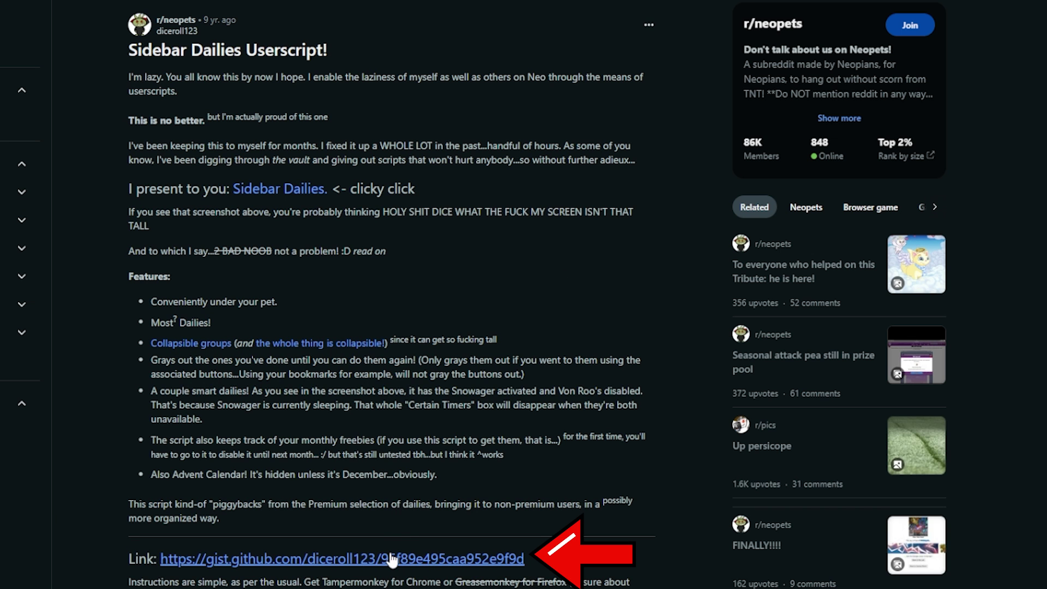
Step: Install the Neopets - Sidebar Dailies script from its gist's raw file and confirm it's listed fourth in Tampermonkey
click(391, 559)
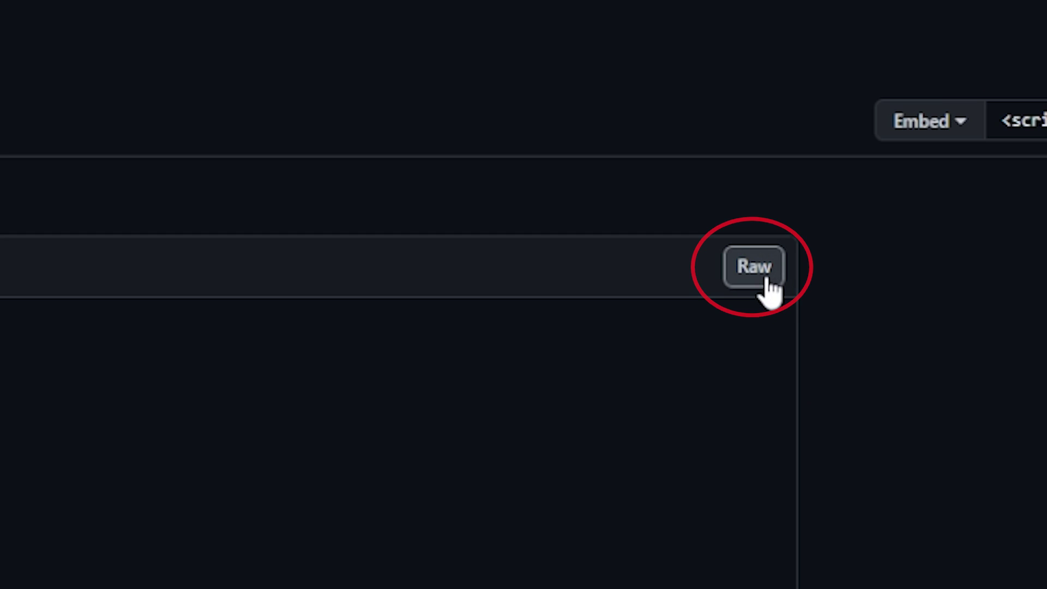
click(766, 281)
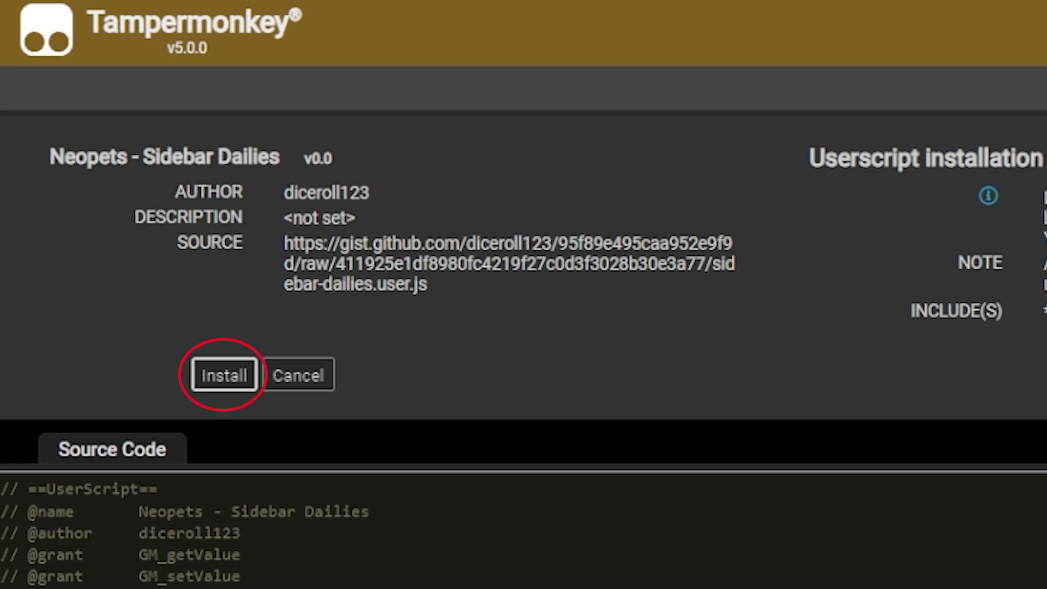
click(224, 377)
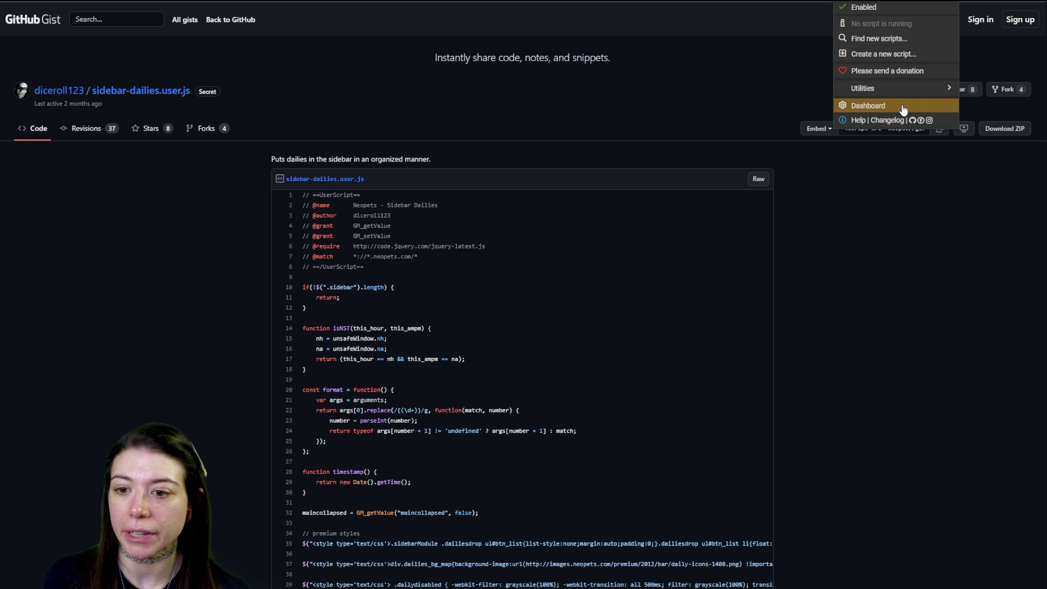
click(867, 105)
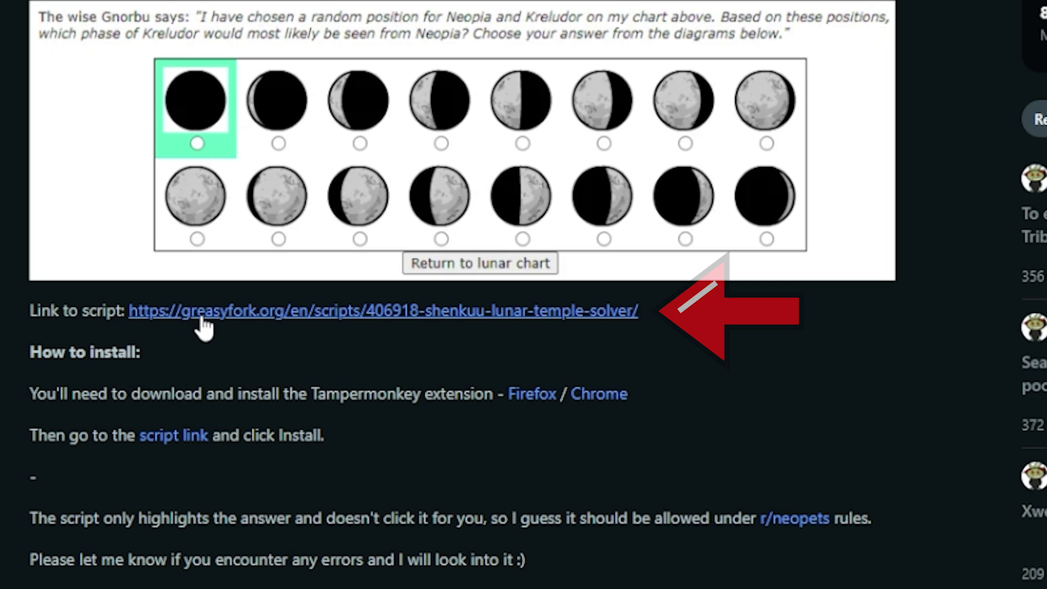
Step: Install Shenkuu Lunar Temple Solver from Greasy Fork and confirm version 1.3 is fifth on the Tampermonkey dashboard
click(200, 326)
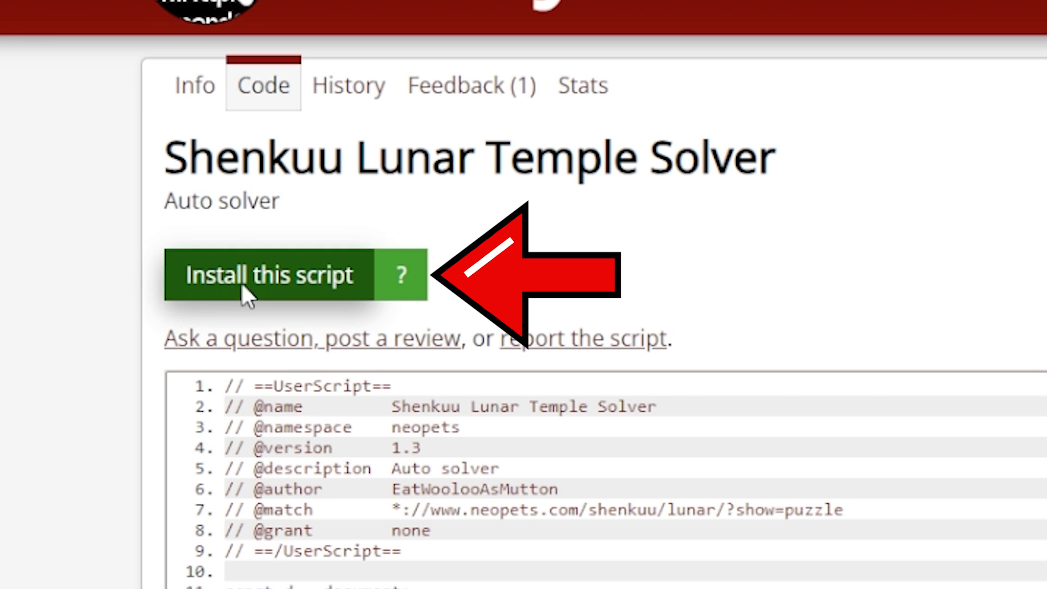
click(241, 290)
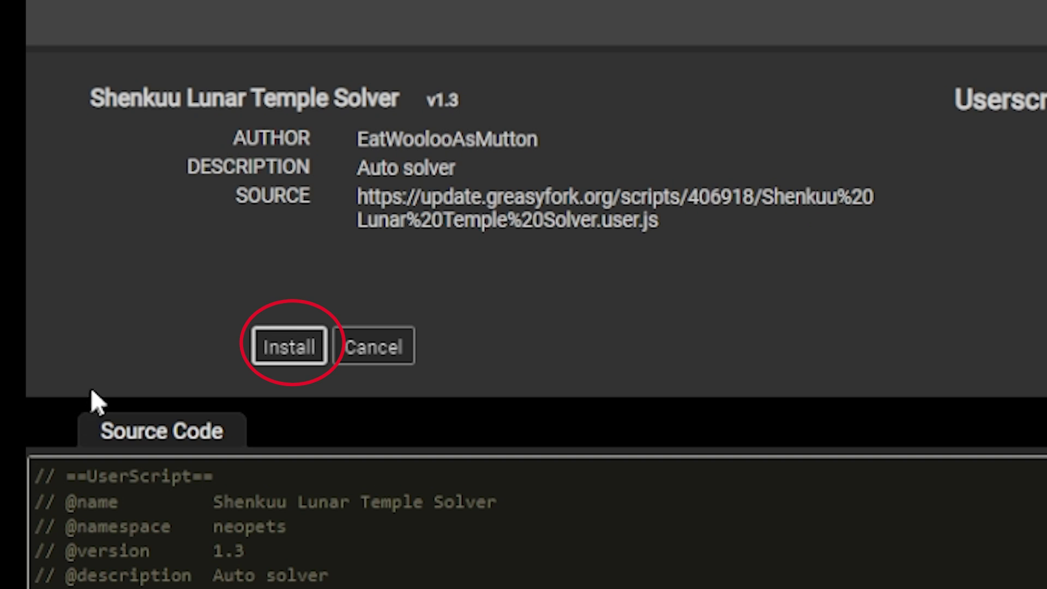
click(280, 355)
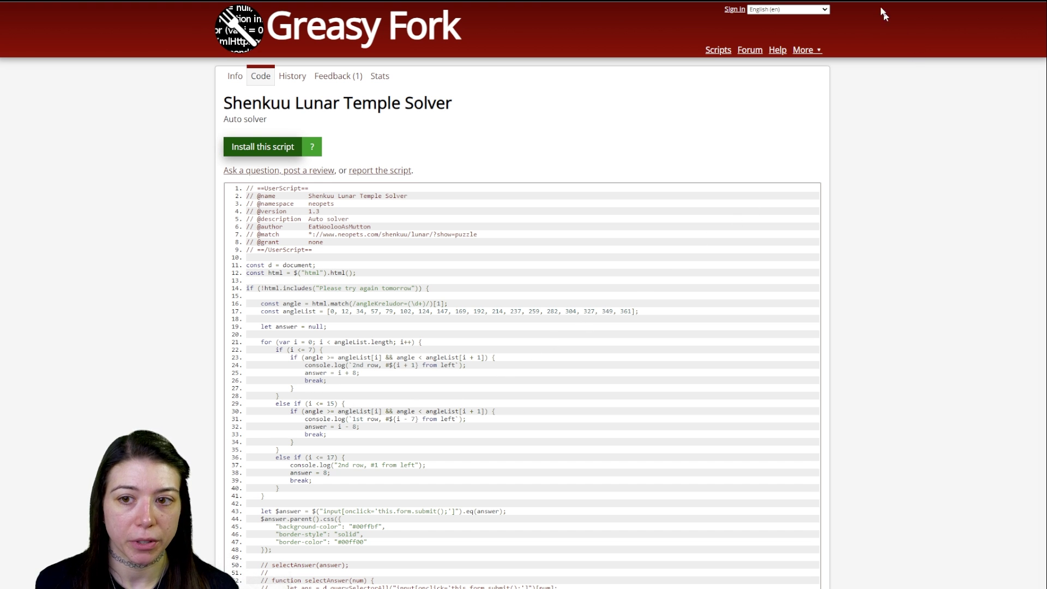
click(952, 4)
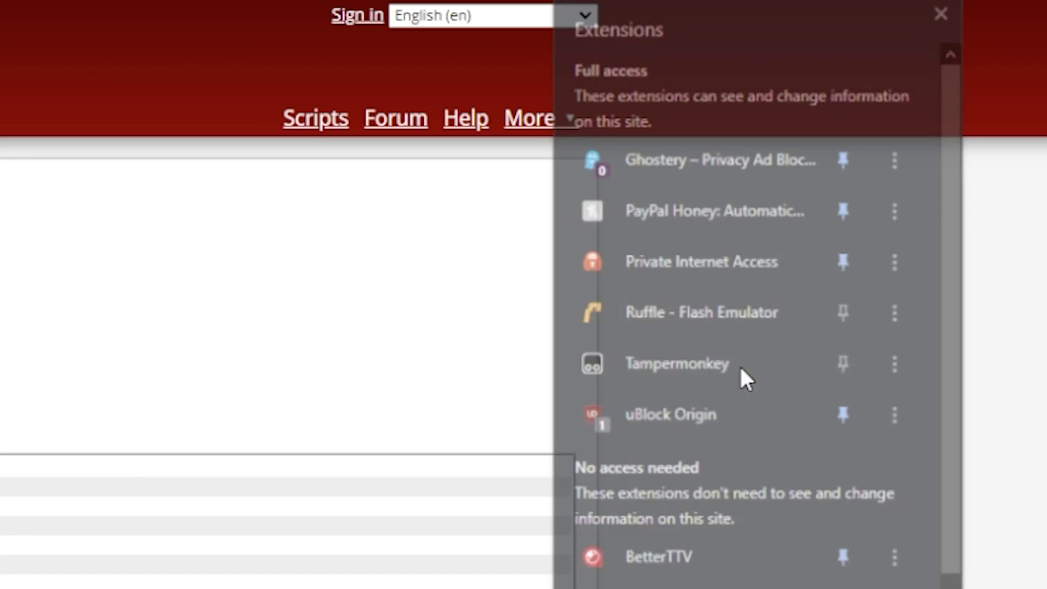
click(744, 379)
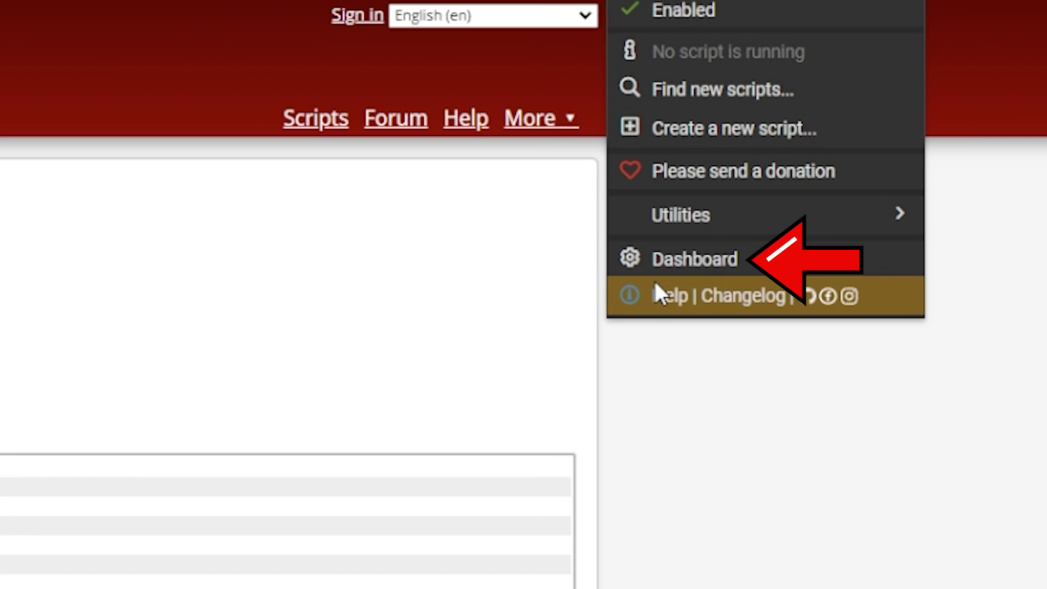
click(665, 260)
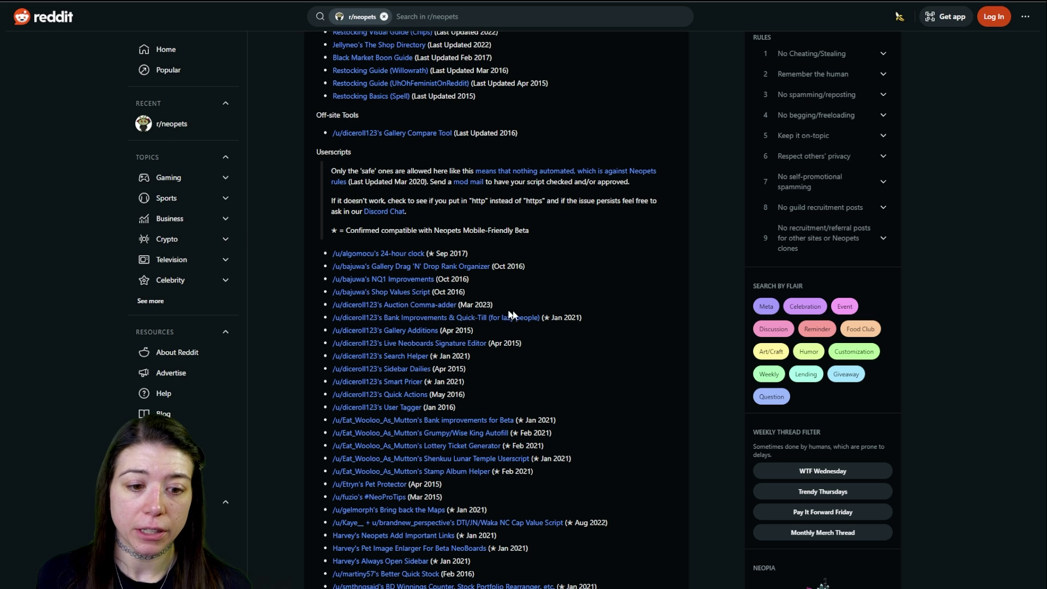
Step: Scroll down the r/neopets wiki list of approved userscripts
scroll(540, 311, down, 2)
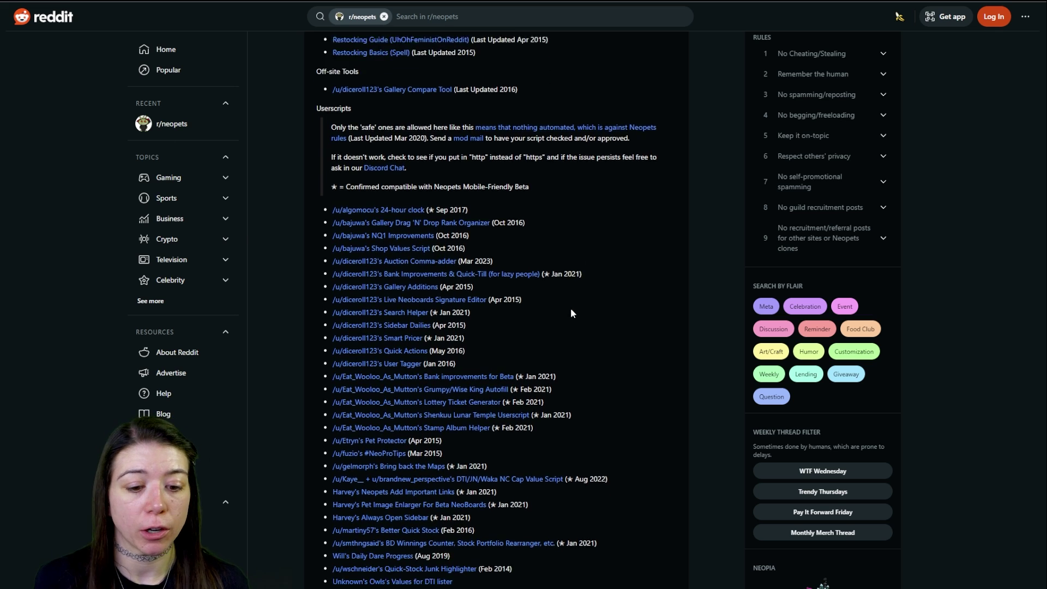